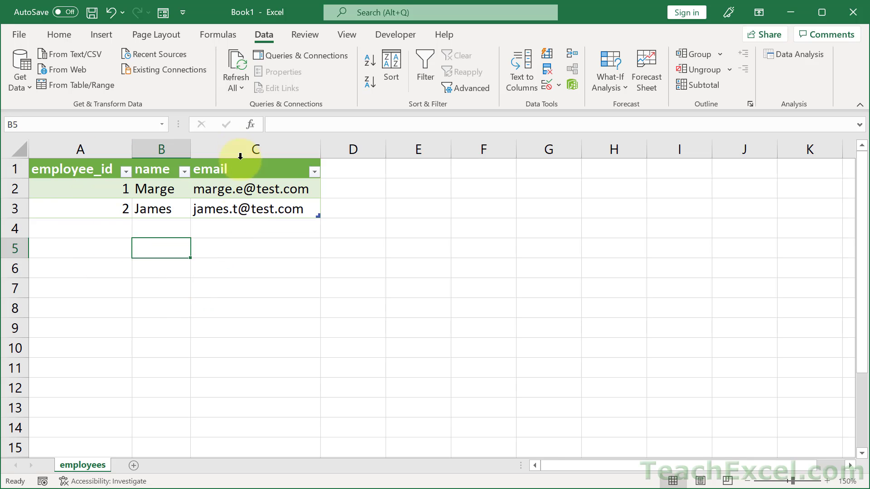
- Use Refresh All to reload the employees table so it shows a third employee
click(238, 58)
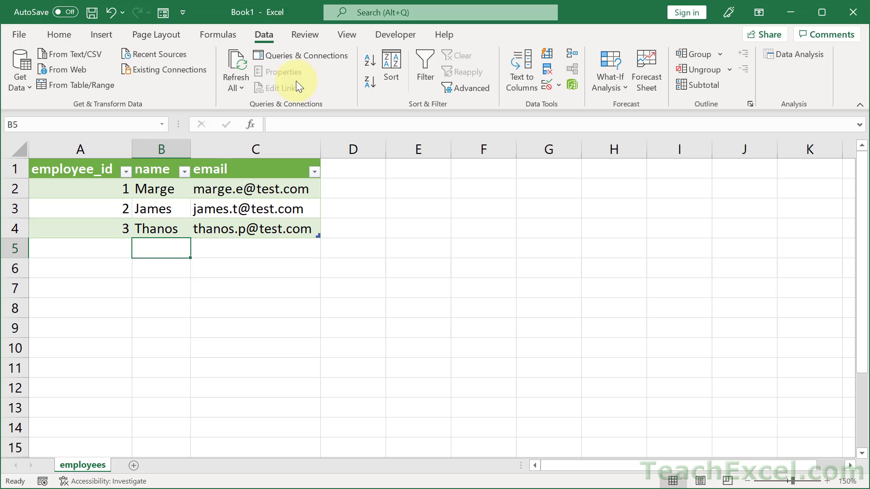
- Go to the Connector/ODBC 8.0.33 download page in Firefox and scroll to the Windows MSI installers
key(alt+Tab)
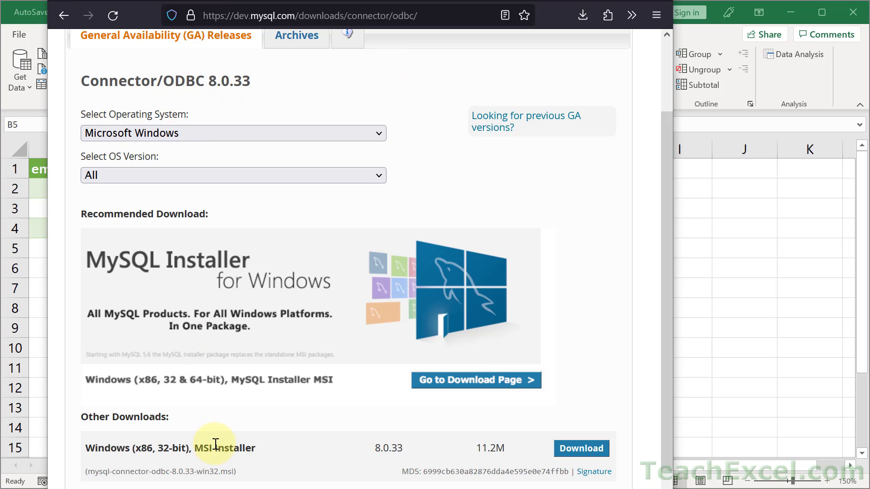
scroll(282, 476, down, 4)
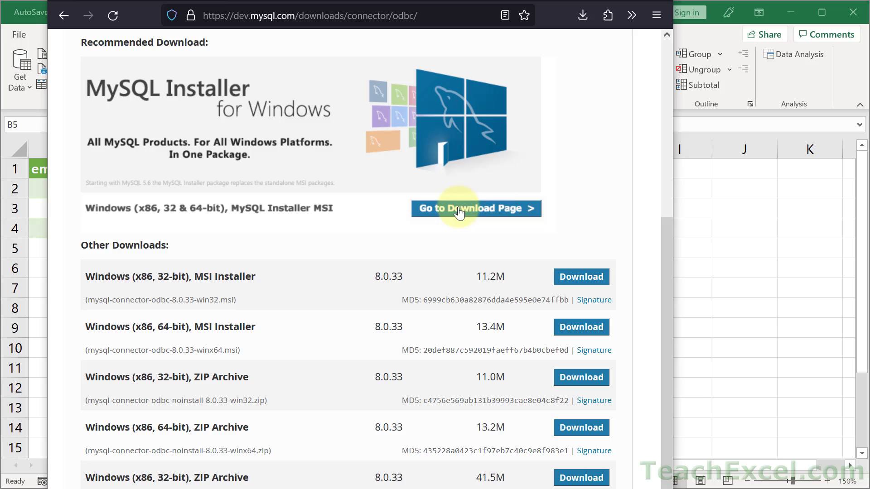
- Download the 32-bit Windows MSI installer without signing in, then launch it
click(577, 277)
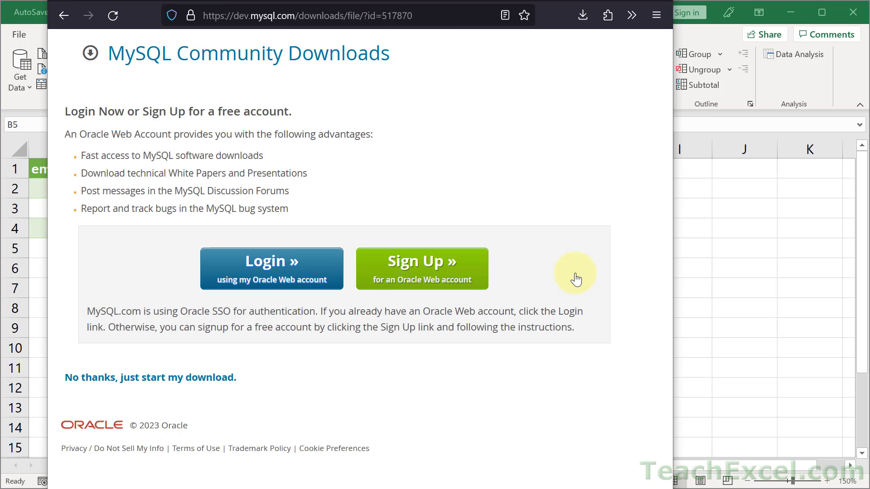
click(164, 387)
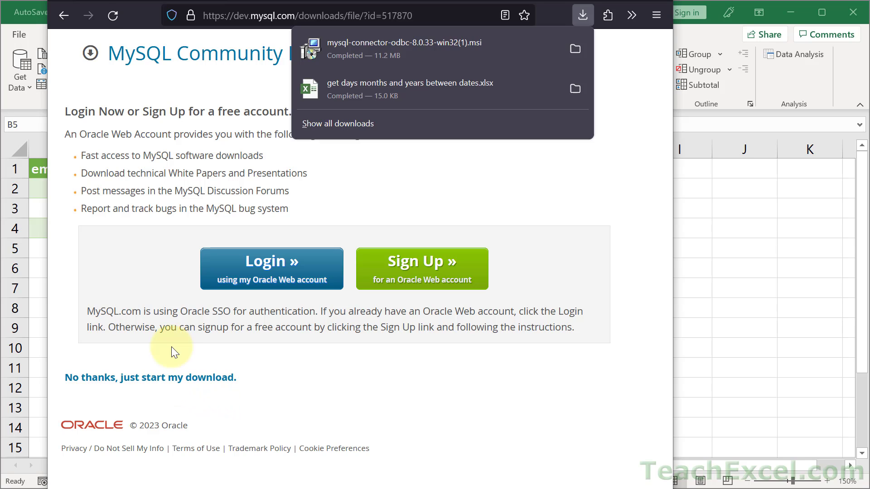
click(383, 50)
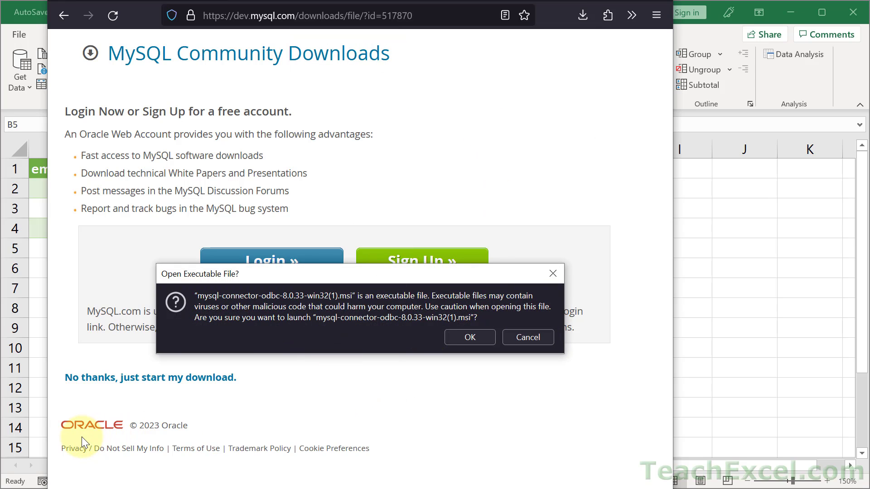
- Run the Connector/ODBC 8.0 (32-bit) wizard to Custom Setup, then cancel it
click(469, 341)
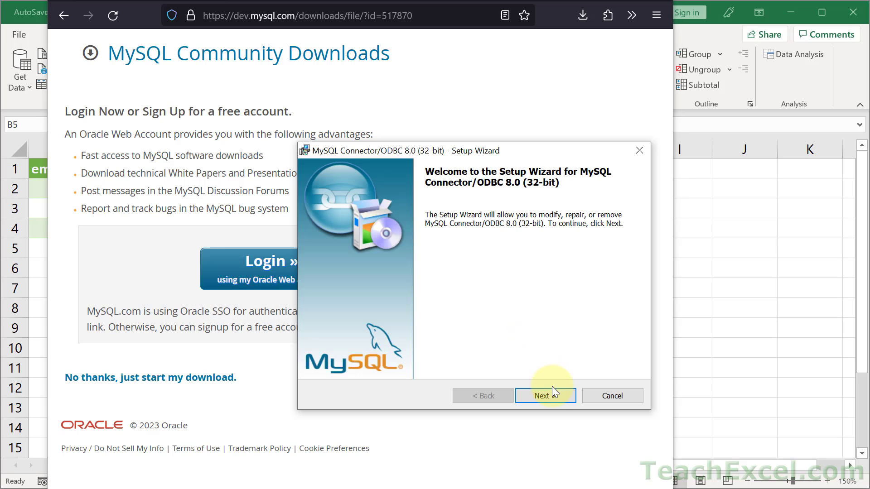
click(546, 398)
click(546, 398)
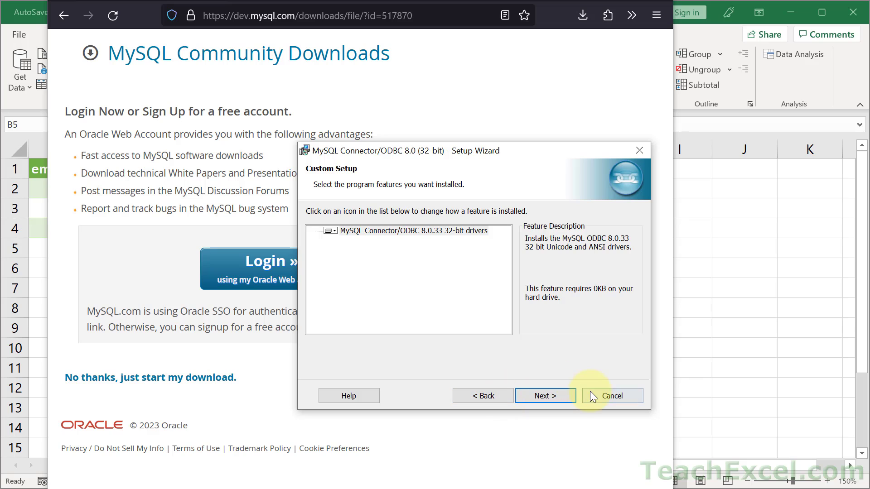
click(508, 401)
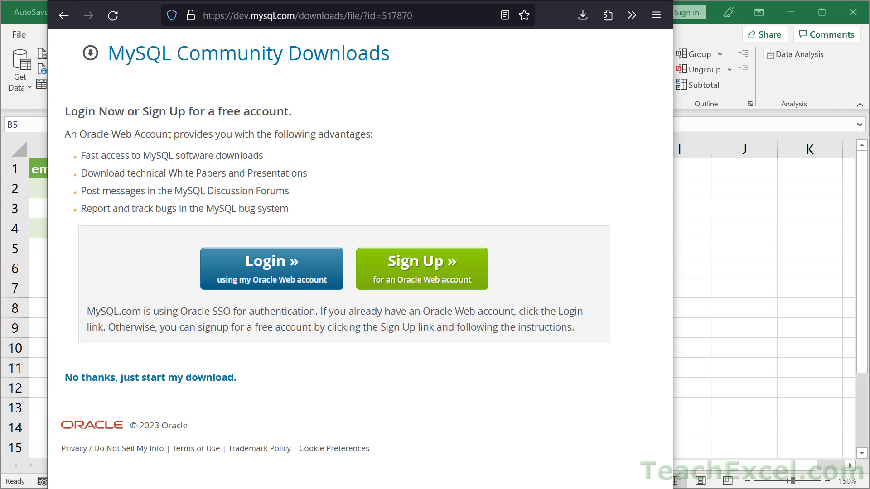
- Add a new user DSN in the 32-bit ODBC Administrator using the MySQL ODBC 8.0 ANSI Driver
key(alt+Tab)
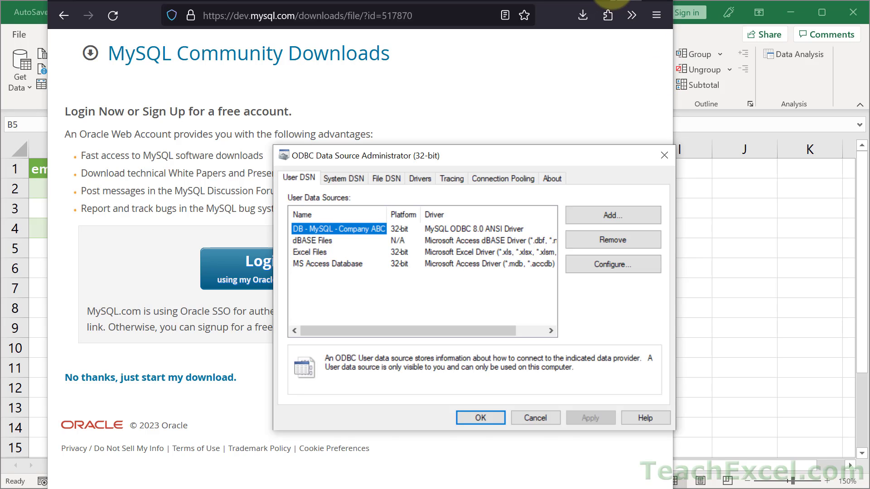
key(alt+Tab)
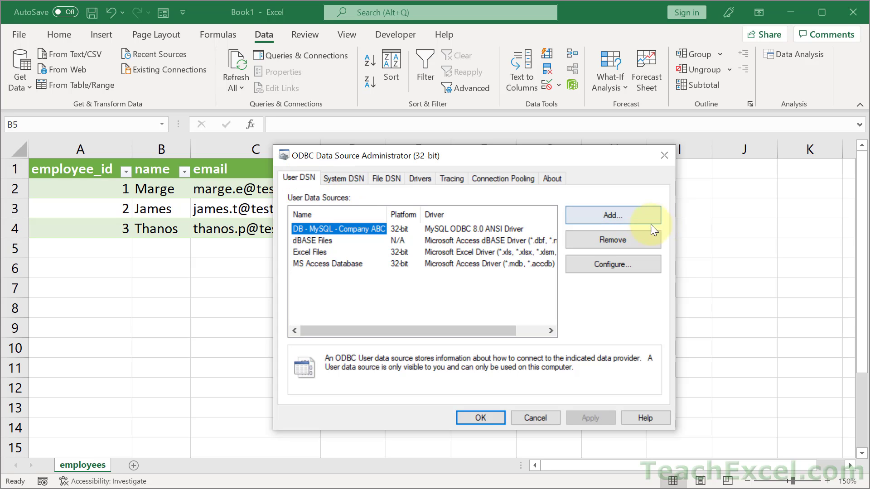
click(636, 215)
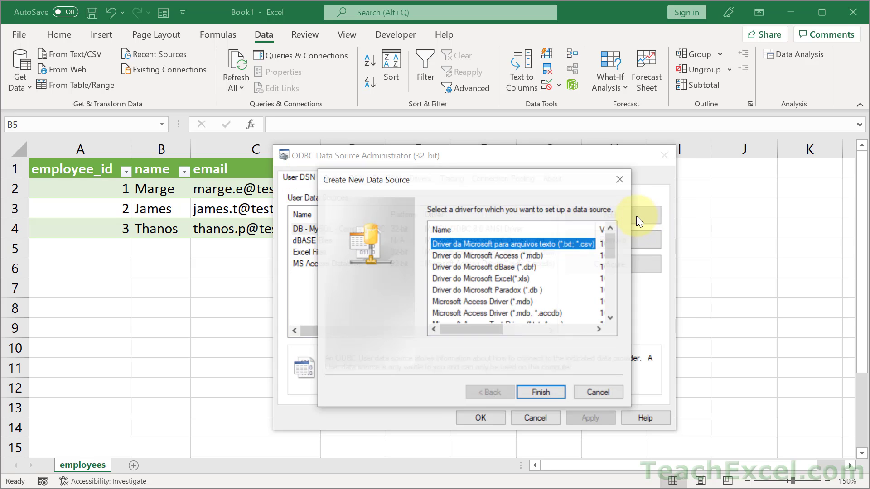
drag(611, 244, 609, 301)
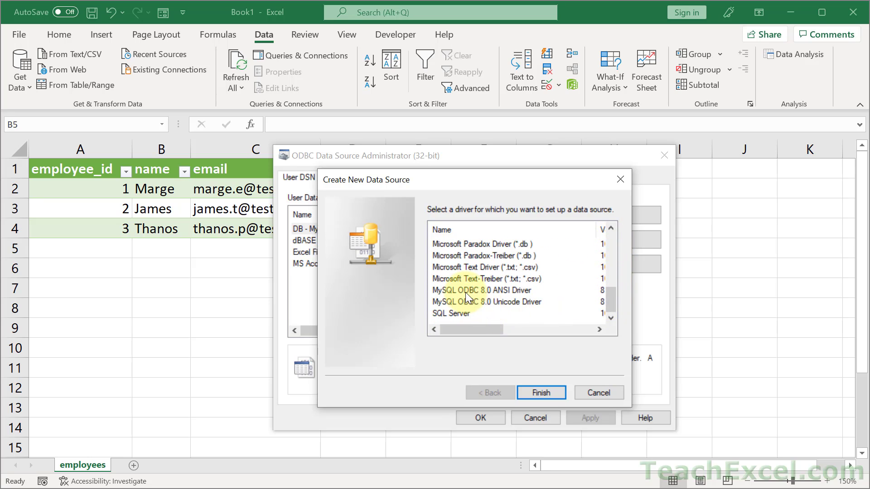
click(509, 289)
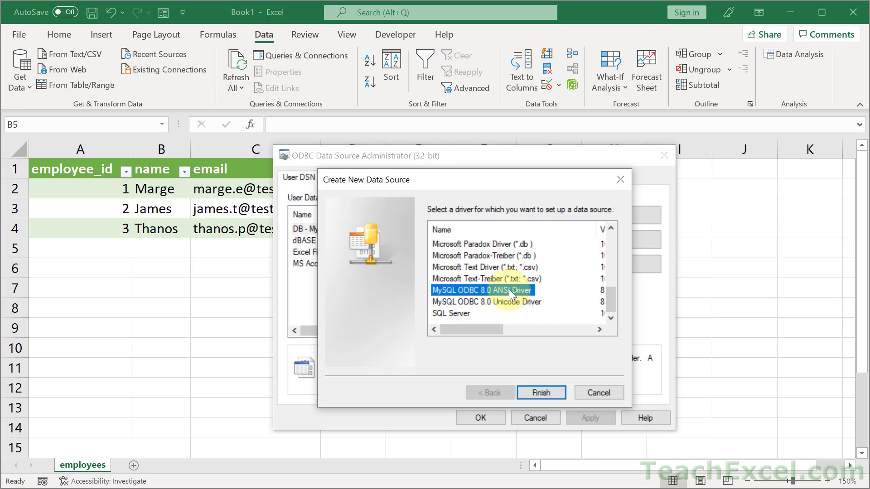
- Open the MySQL ANSI driver configuration, expand and collapse Details, then cancel without saving
click(535, 391)
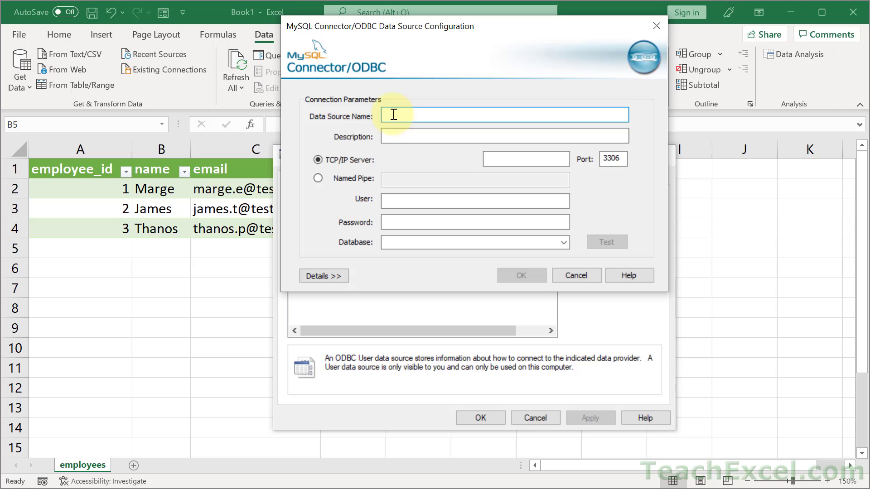
click(393, 137)
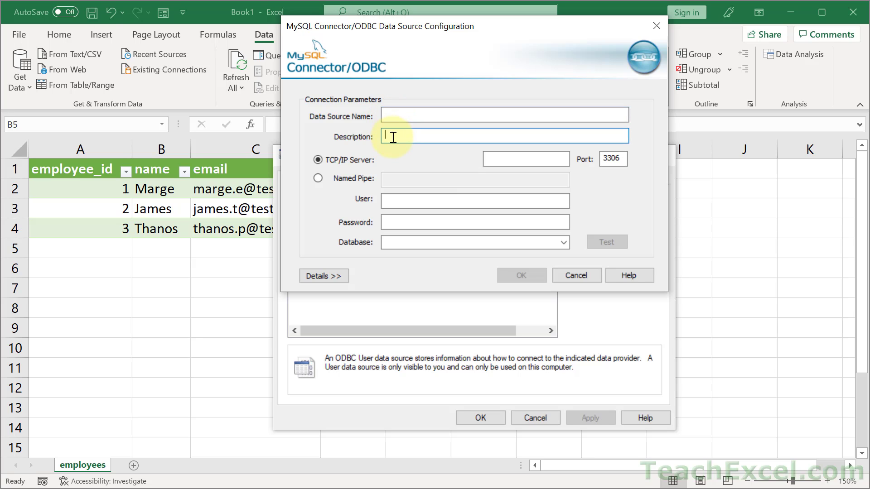
click(508, 158)
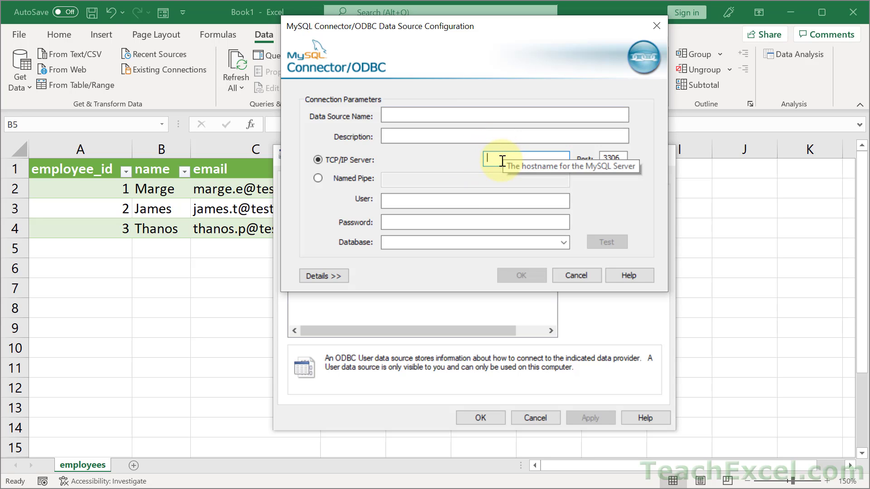
click(336, 274)
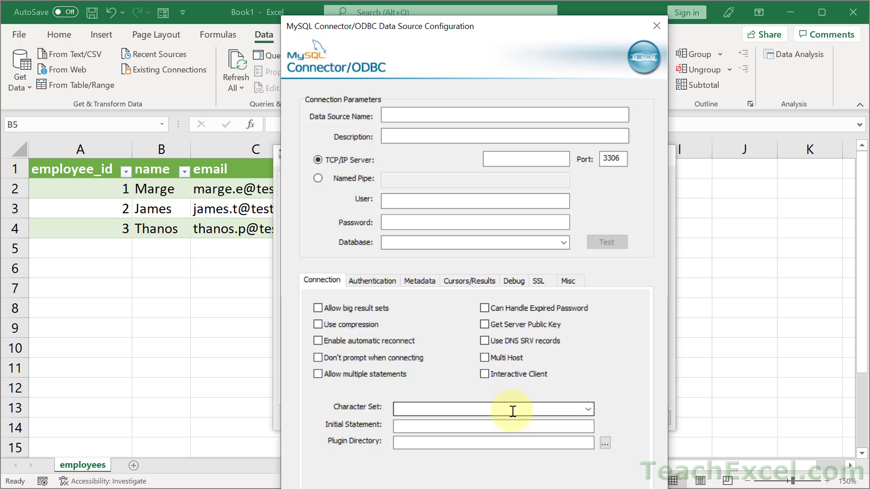
click(323, 486)
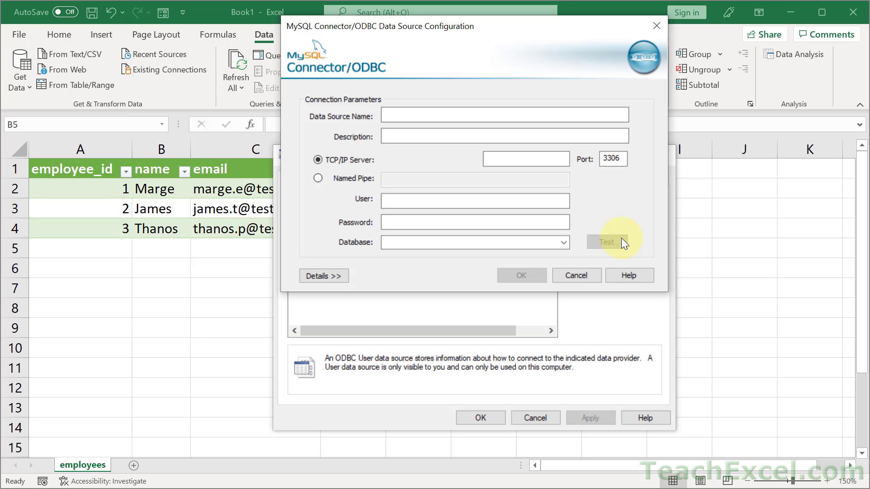
click(586, 276)
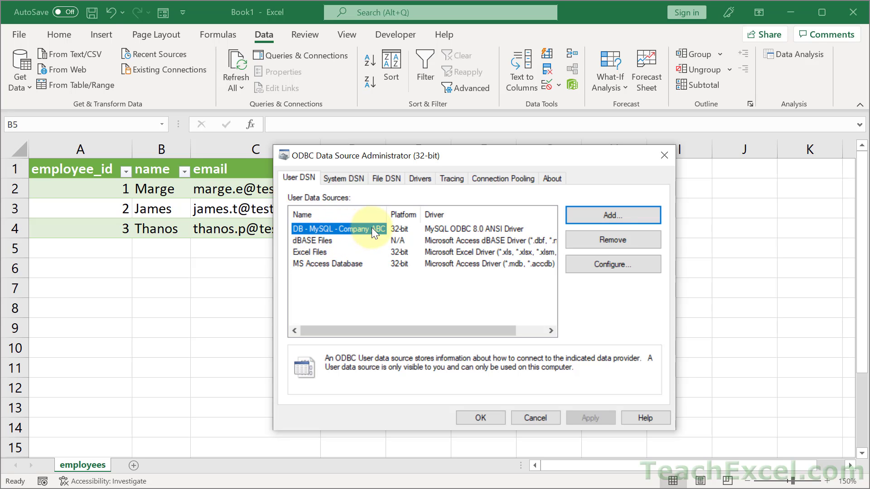
- Close the ODBC Administrator and start a Get Data From ODBC import in Excel
click(480, 416)
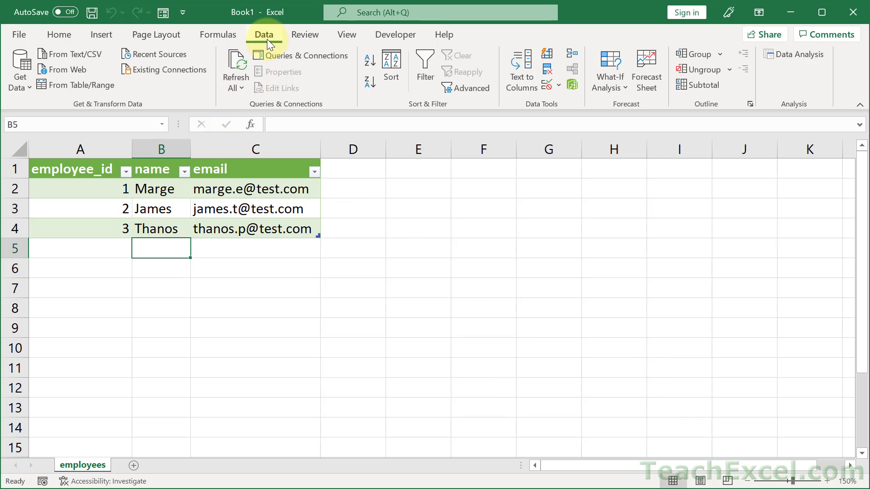
click(20, 67)
mouse_move(105, 244)
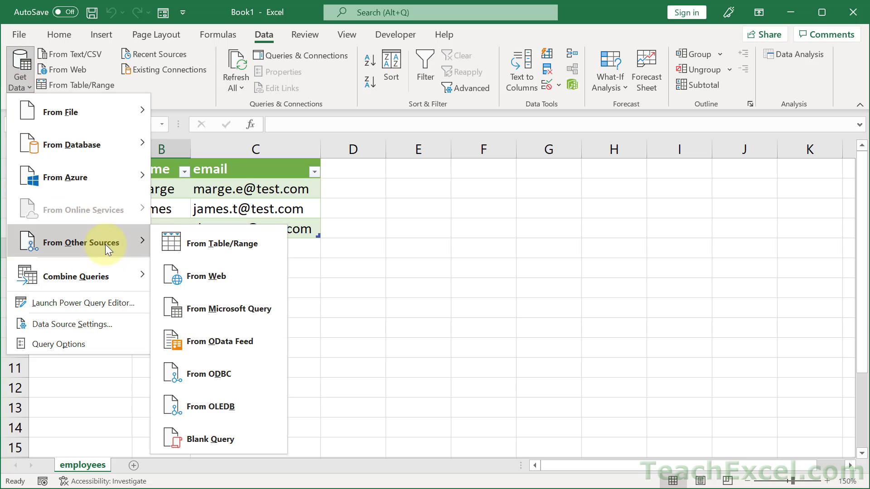
click(232, 377)
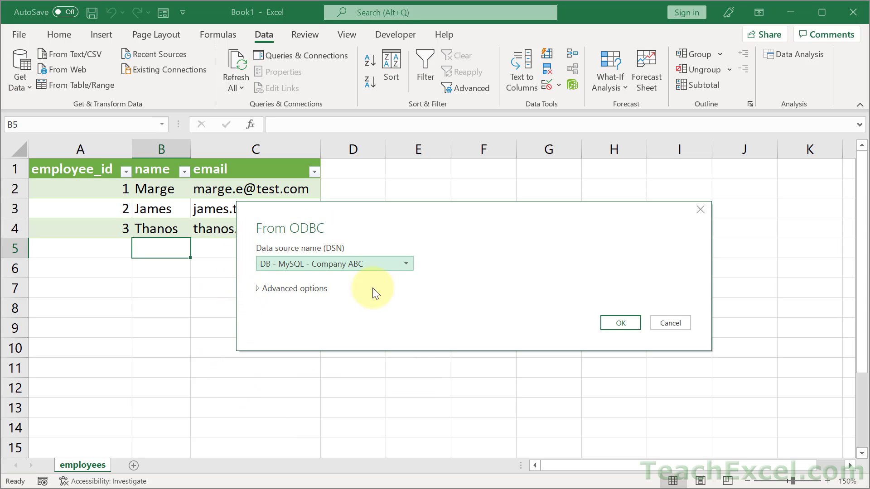
- Pick 'DB - MySQL - Company ABC' as the data source, leaving Advanced options collapsed
click(407, 264)
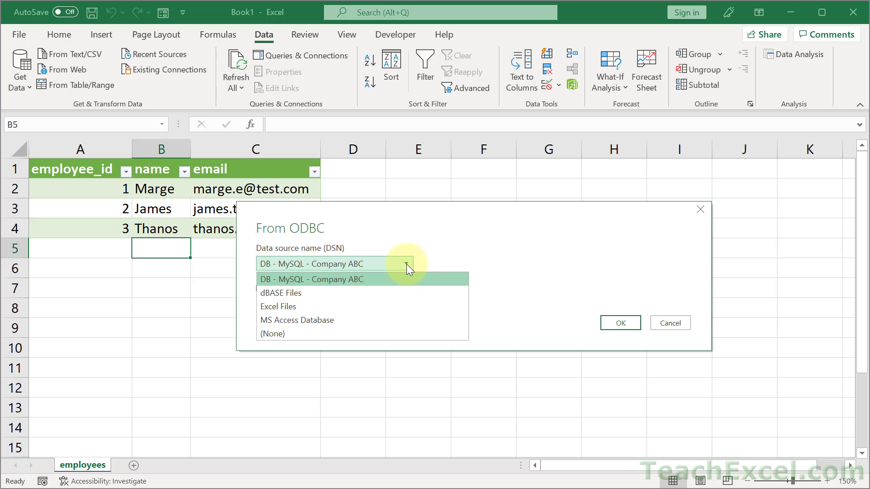
click(368, 281)
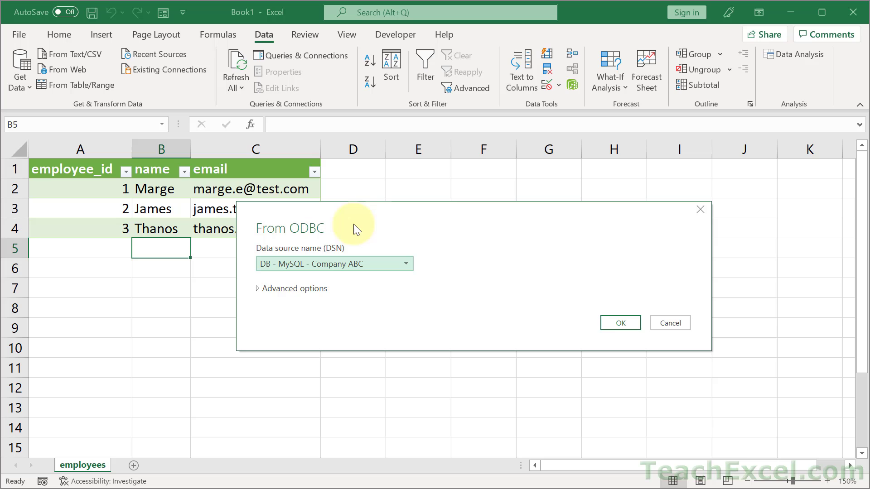
drag(357, 213, 349, 46)
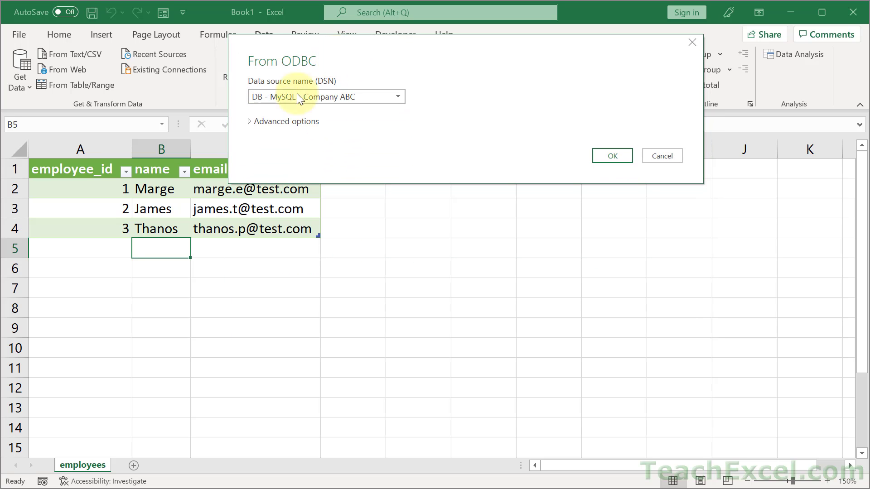
click(251, 128)
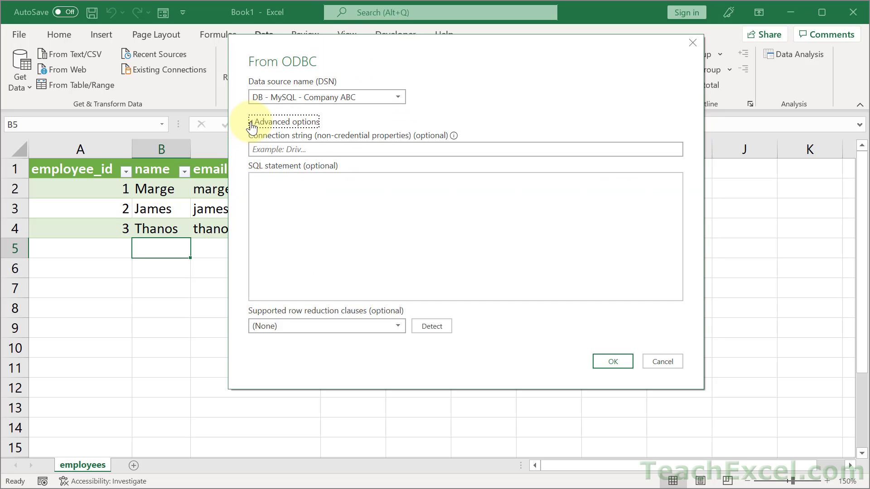
click(314, 224)
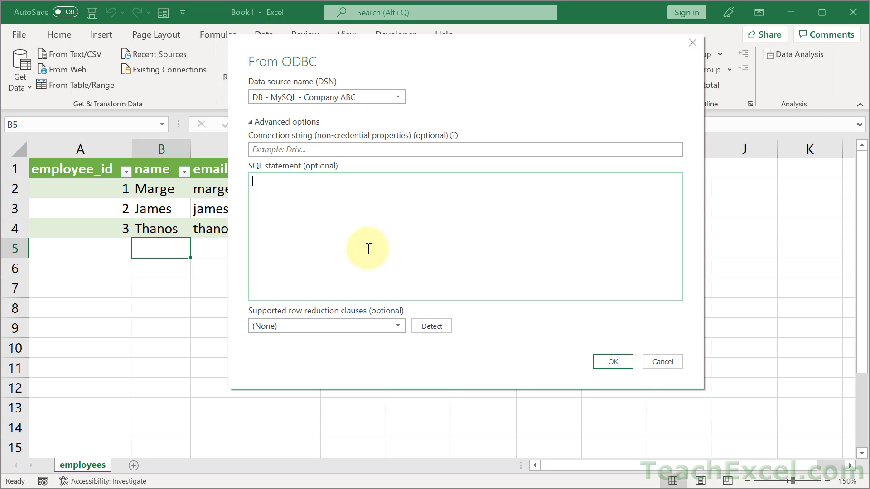
click(252, 123)
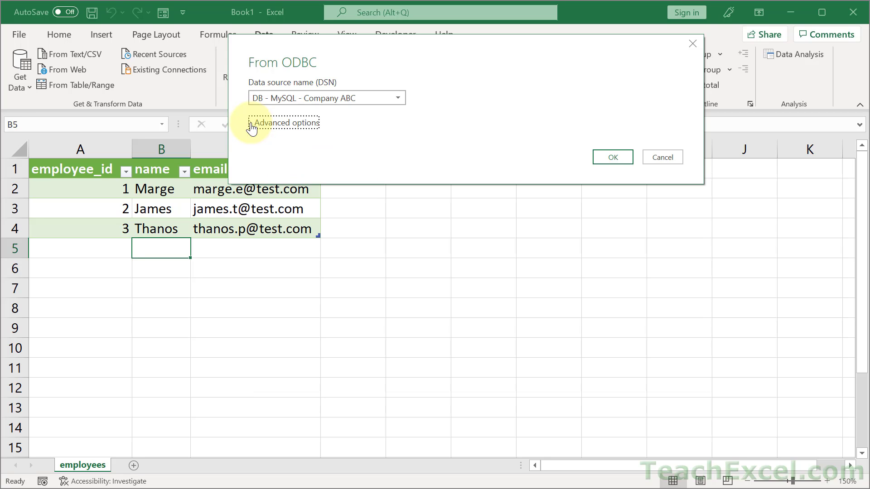
- Select the employees table in Navigator, refresh its preview, and load it into a new sheet
click(612, 157)
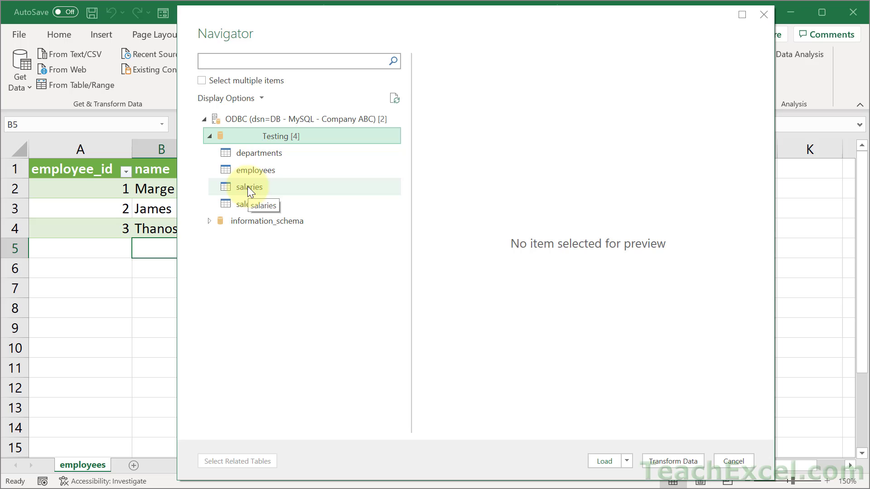
click(247, 172)
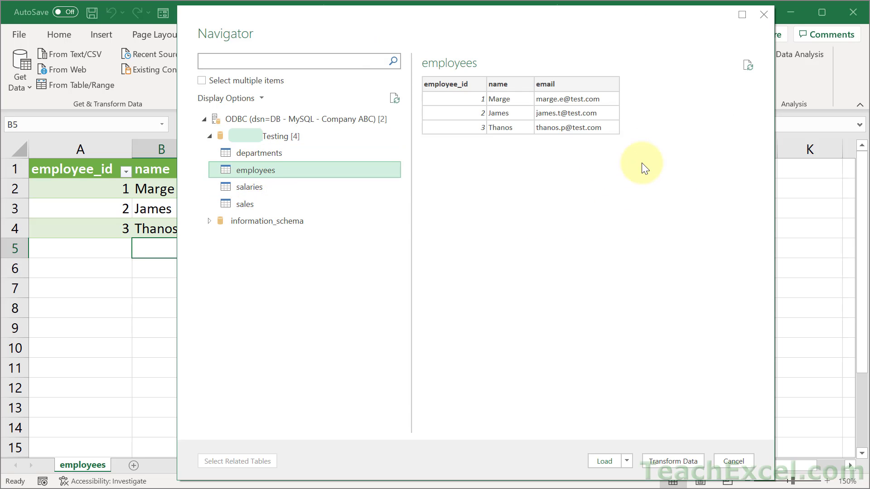
click(748, 67)
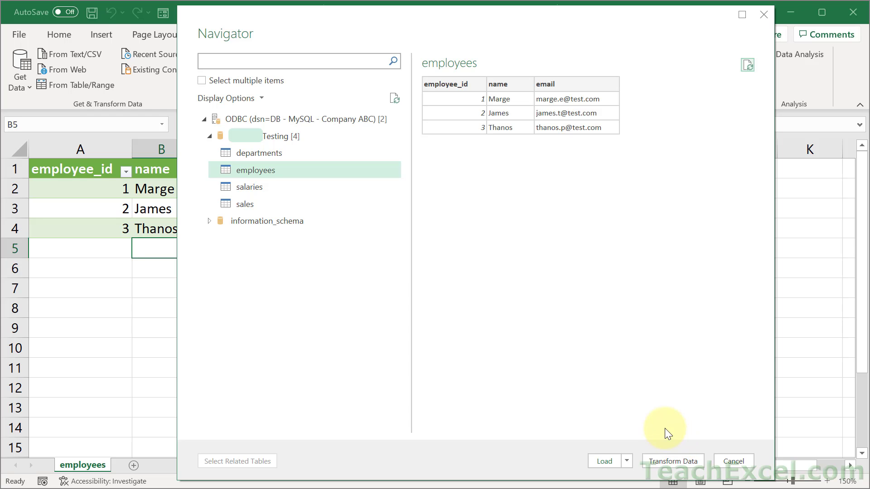
click(603, 461)
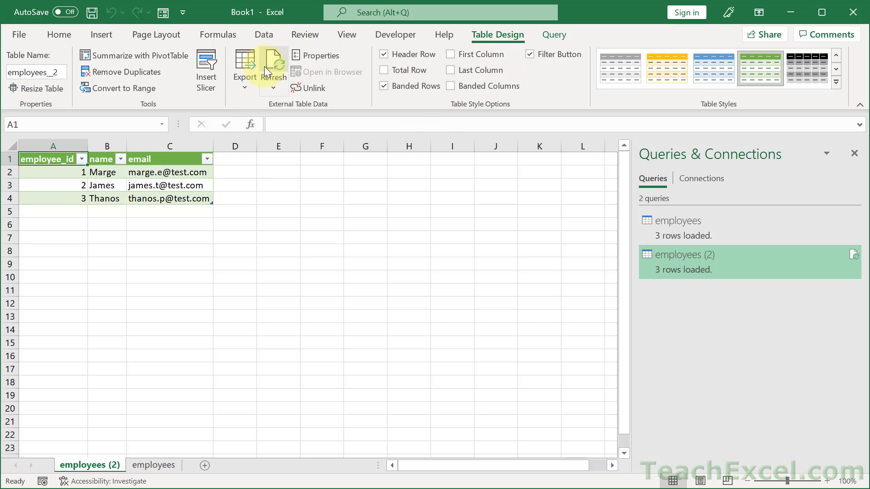
- Bring up the Data ribbon's refresh commands and select empty cell D7
click(262, 36)
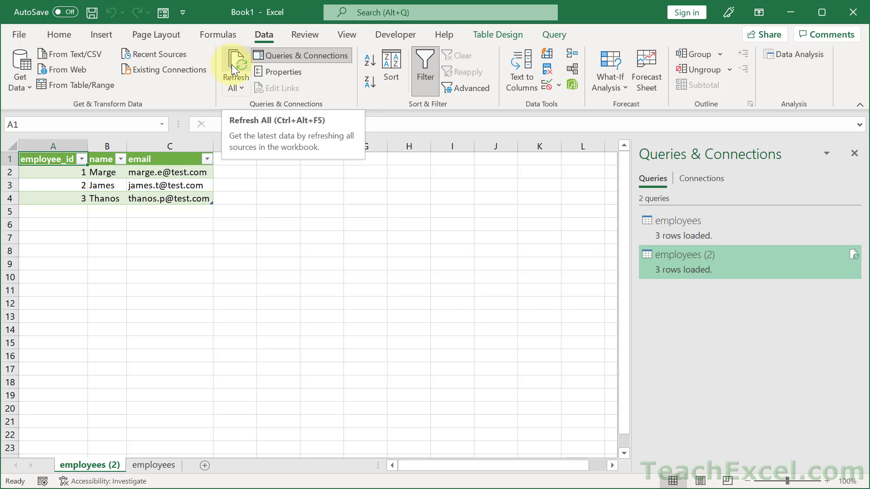
click(251, 236)
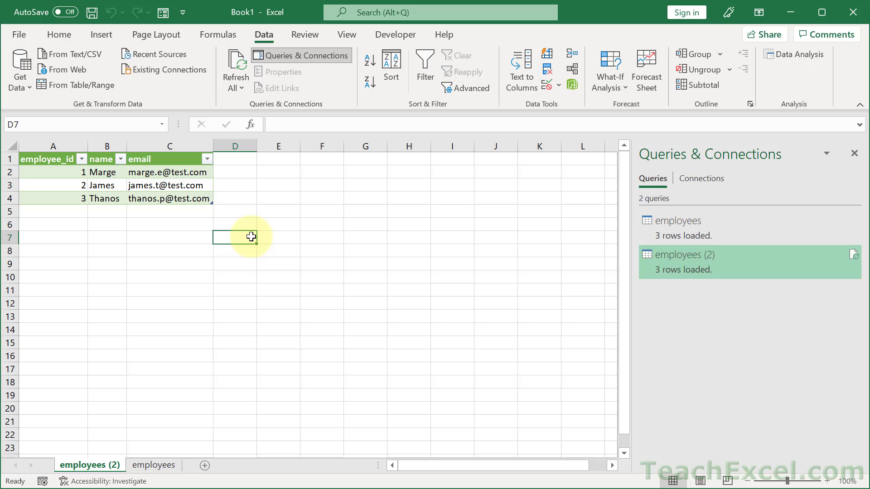